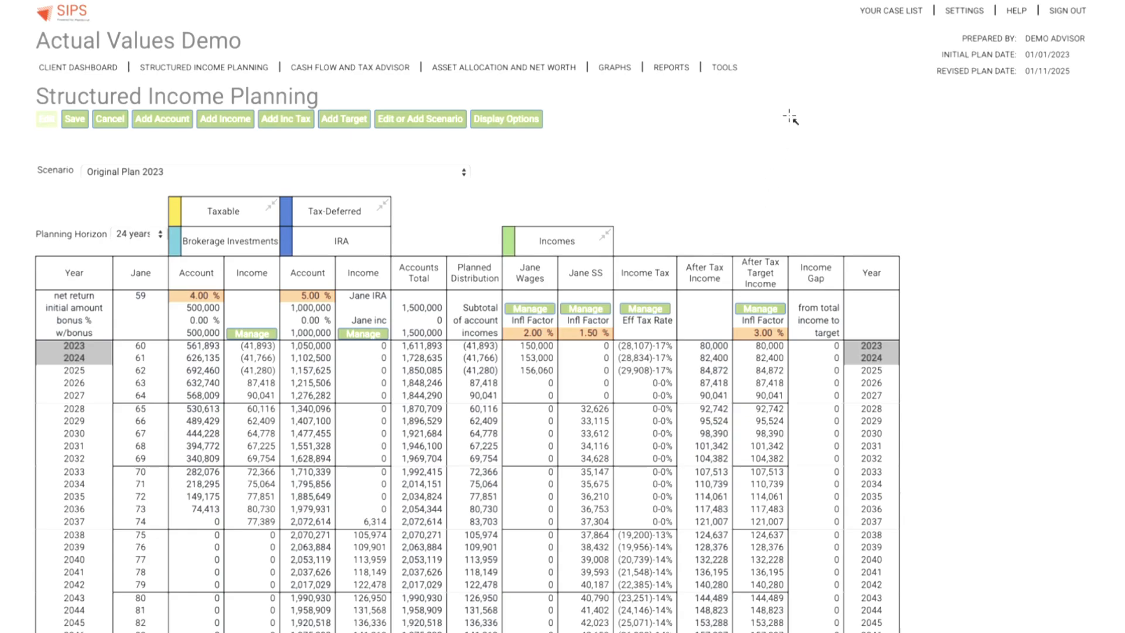
left_click_drag(819, 50, 931, 54)
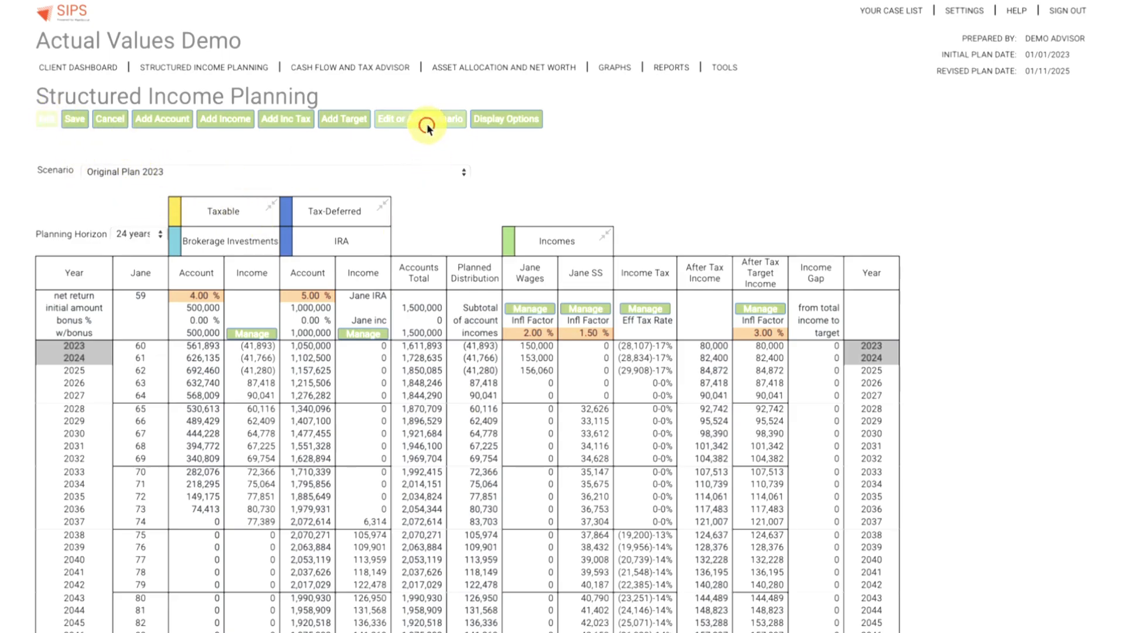
Replicate the Original Plan 2023 scenario as "Client Review 2025", save it, and keep the new scenario selected.
left_click(408, 123)
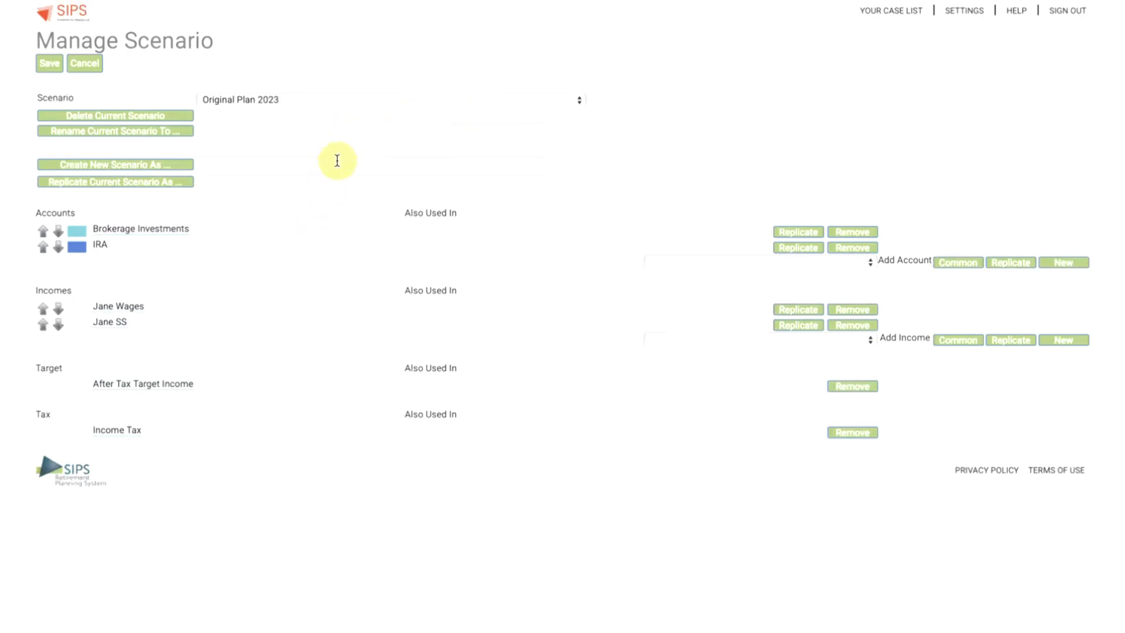
left_click(407, 183)
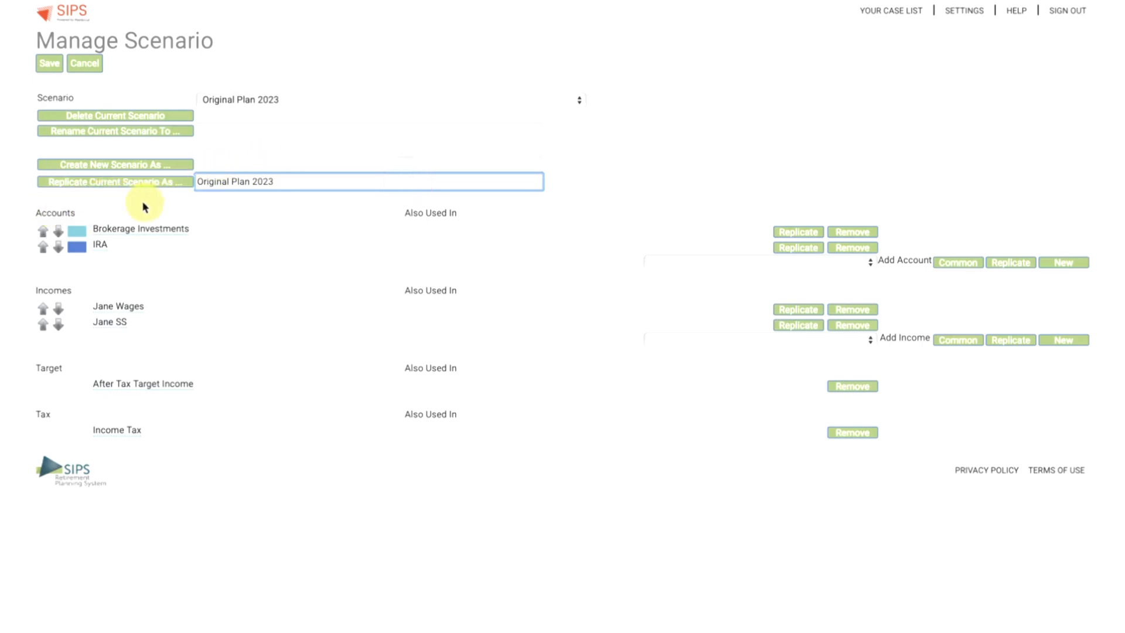
left_click_drag(286, 184, 130, 181)
type("C")
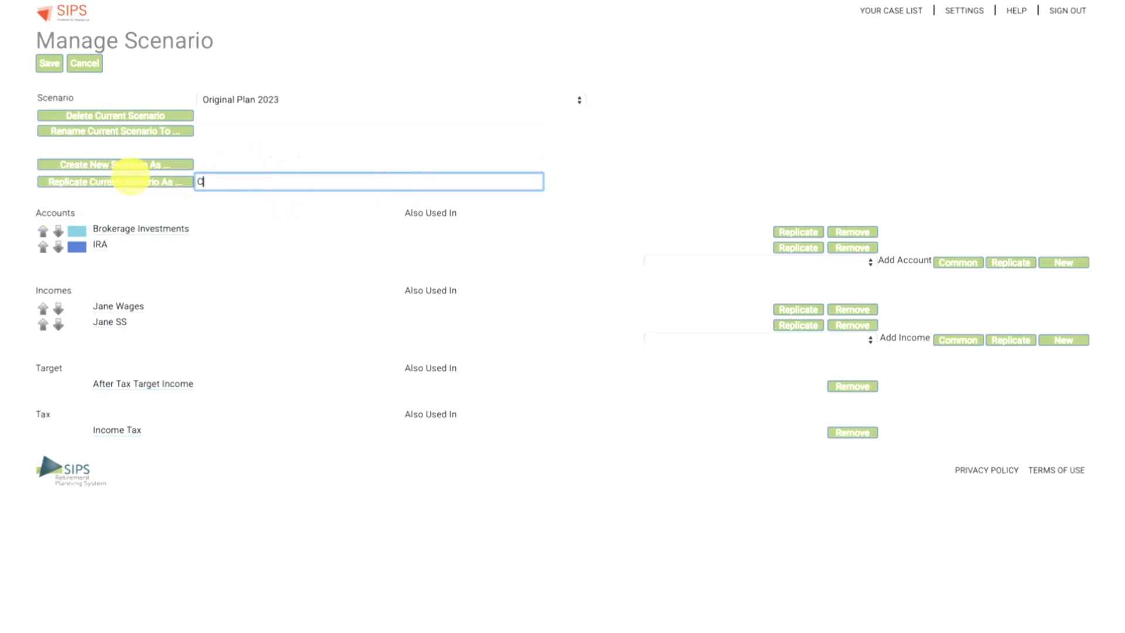
type("lient Review 2025")
left_click(144, 183)
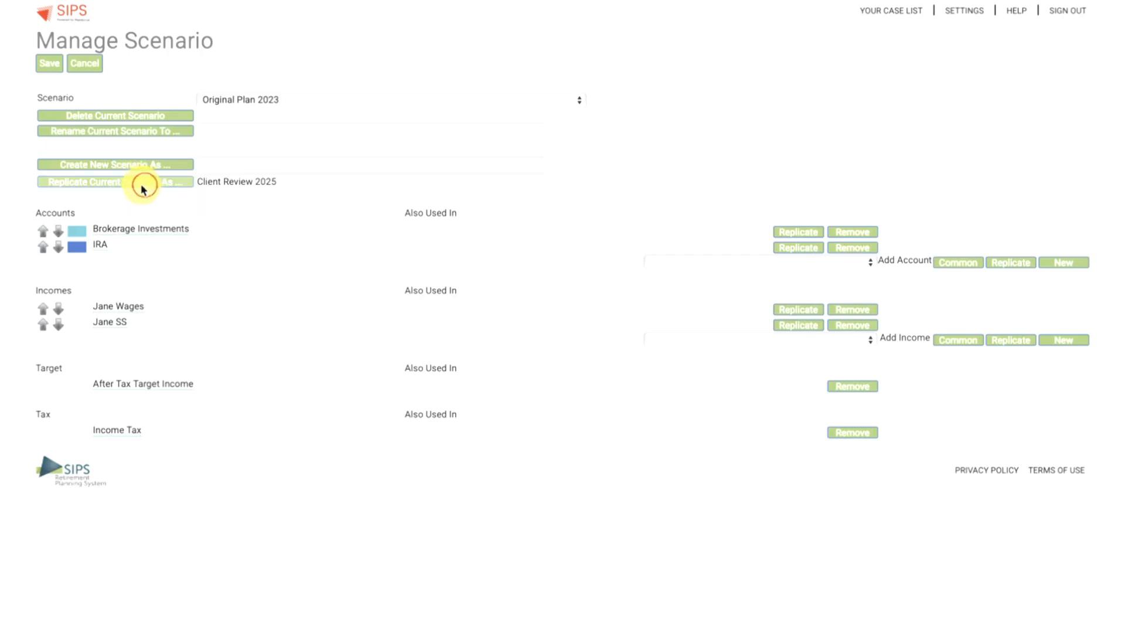
left_click(48, 65)
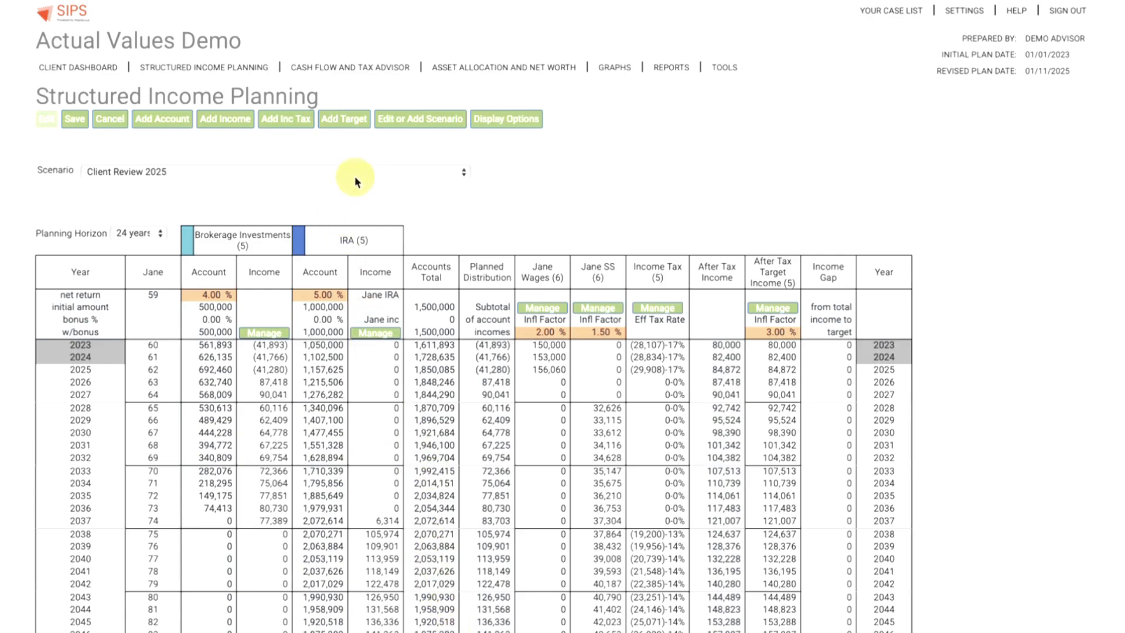
left_click(418, 175)
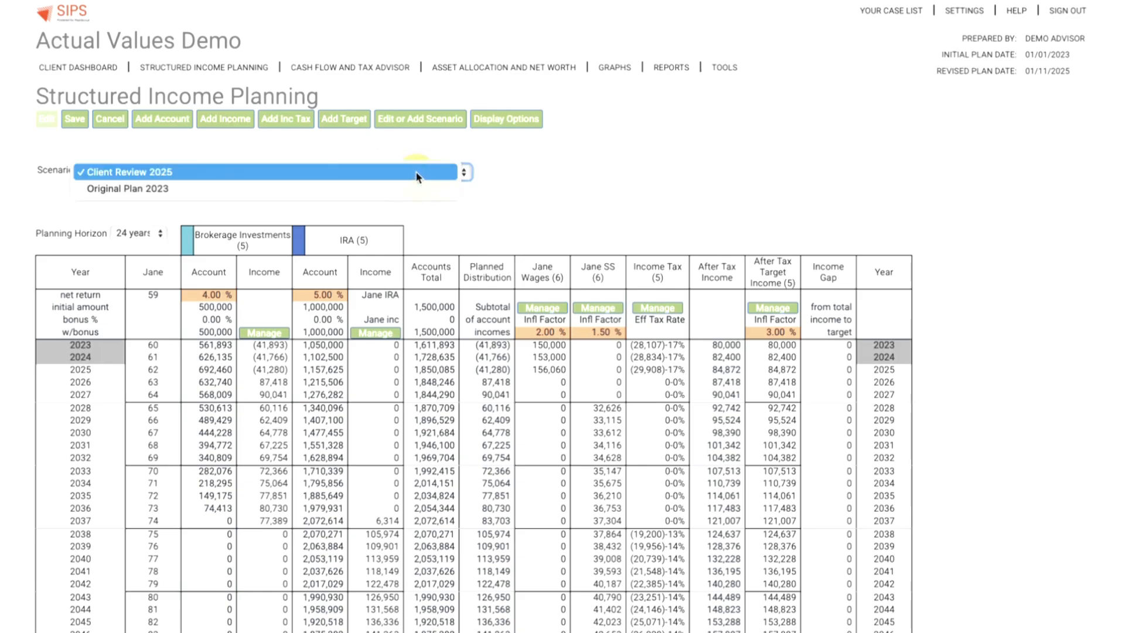
left_click(414, 171)
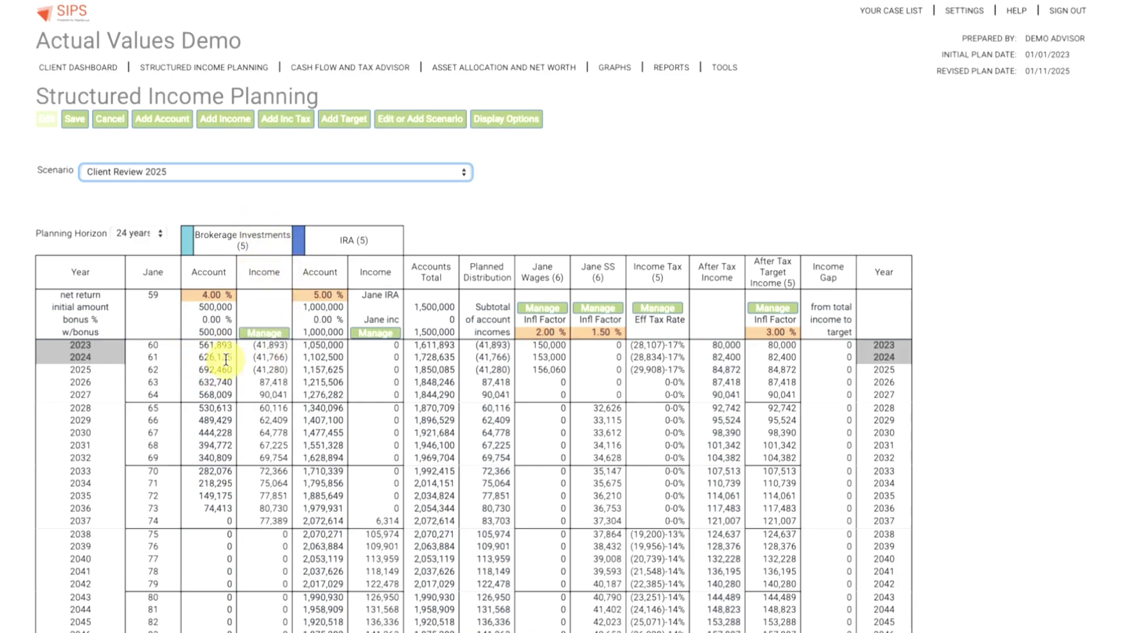
Enter an actual value override of 700000 for year 2 of the Brokerage Investments account and save the account.
left_click(272, 333)
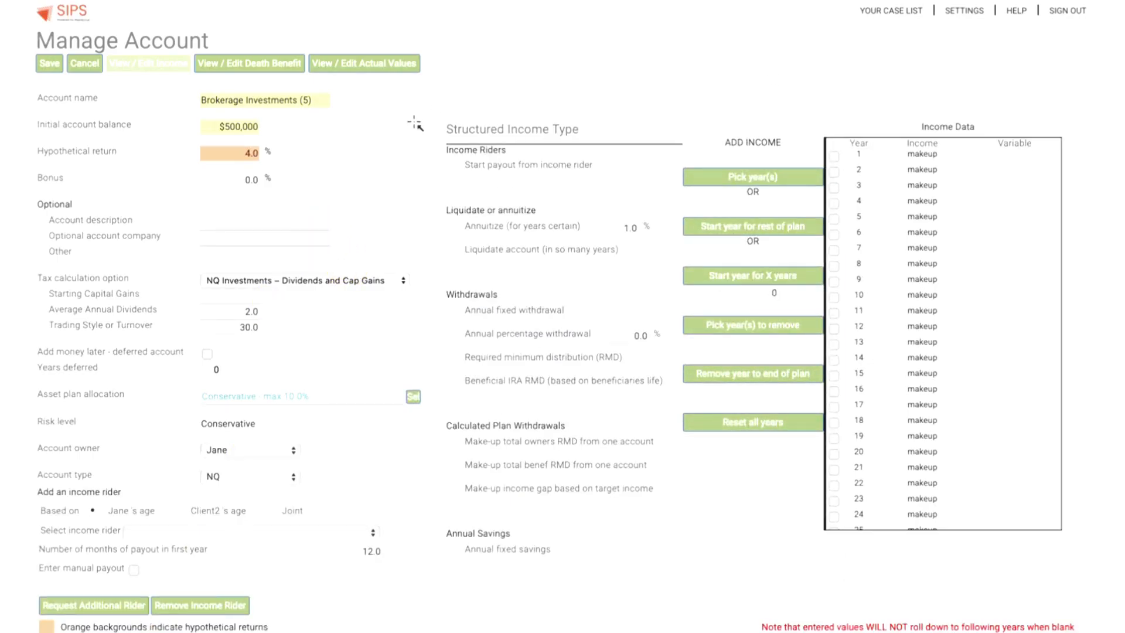
left_click_drag(583, 76, 431, 66)
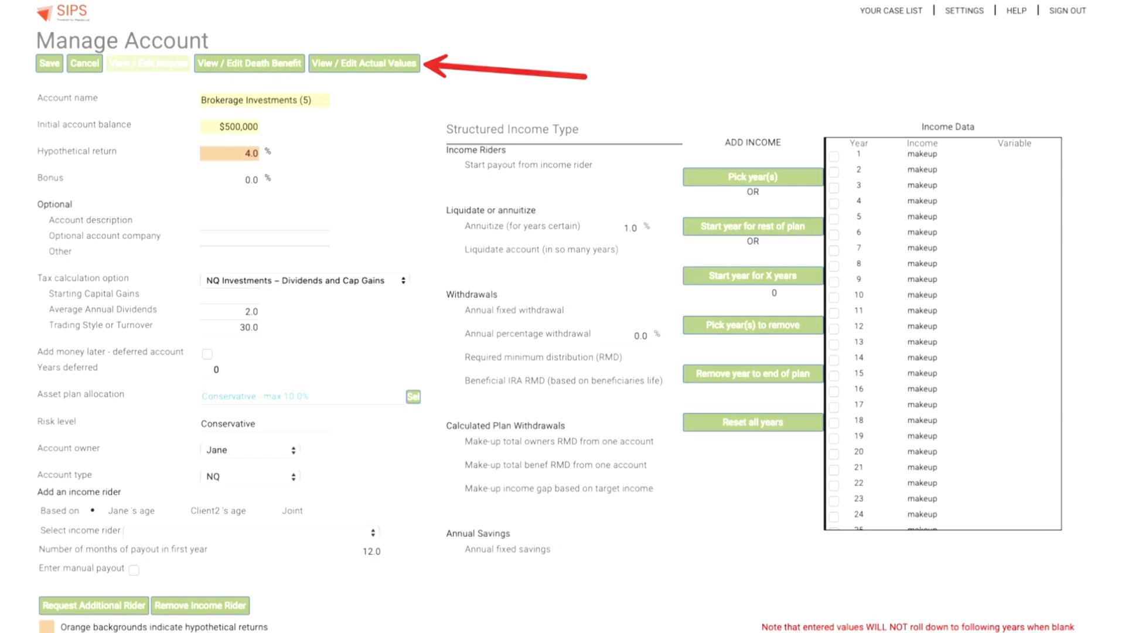
left_click(379, 64)
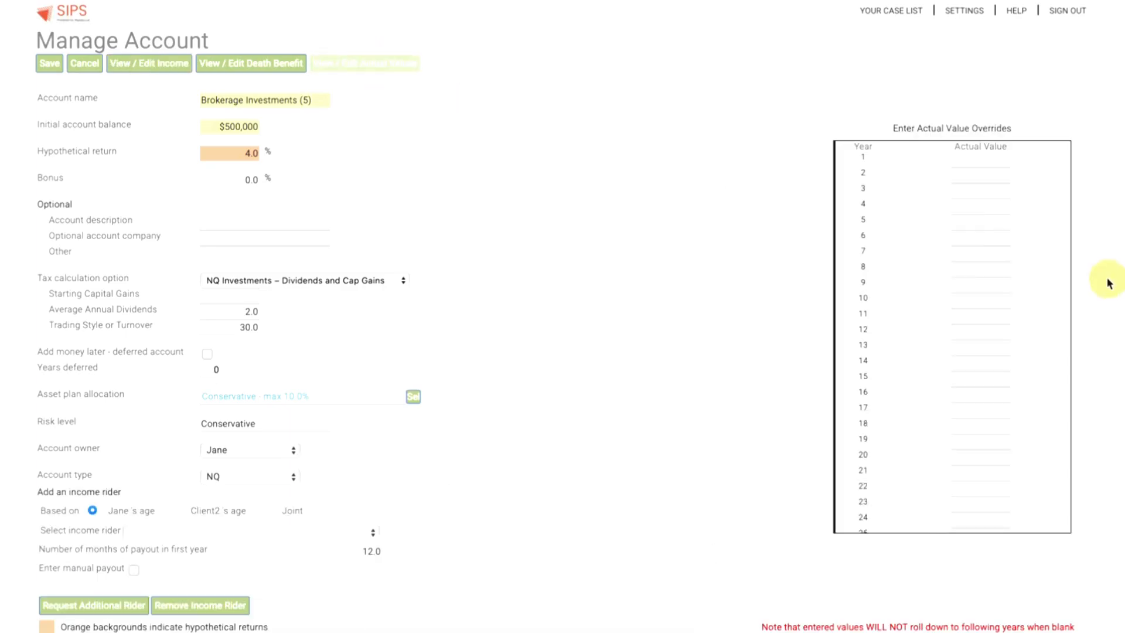
left_click(978, 176)
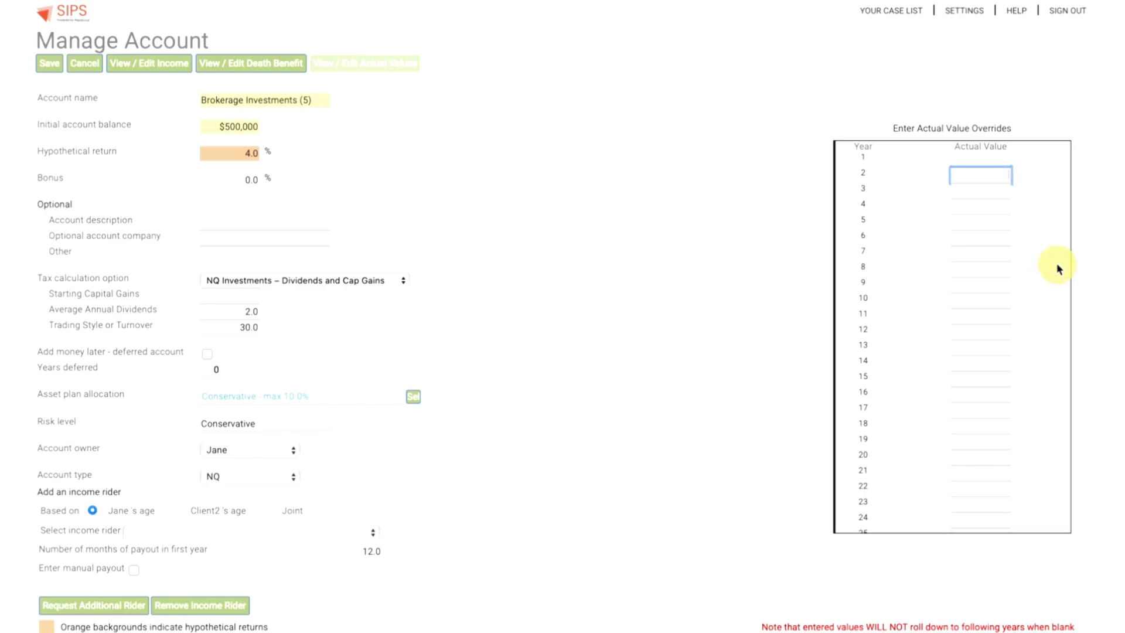
type("700000")
left_click(43, 66)
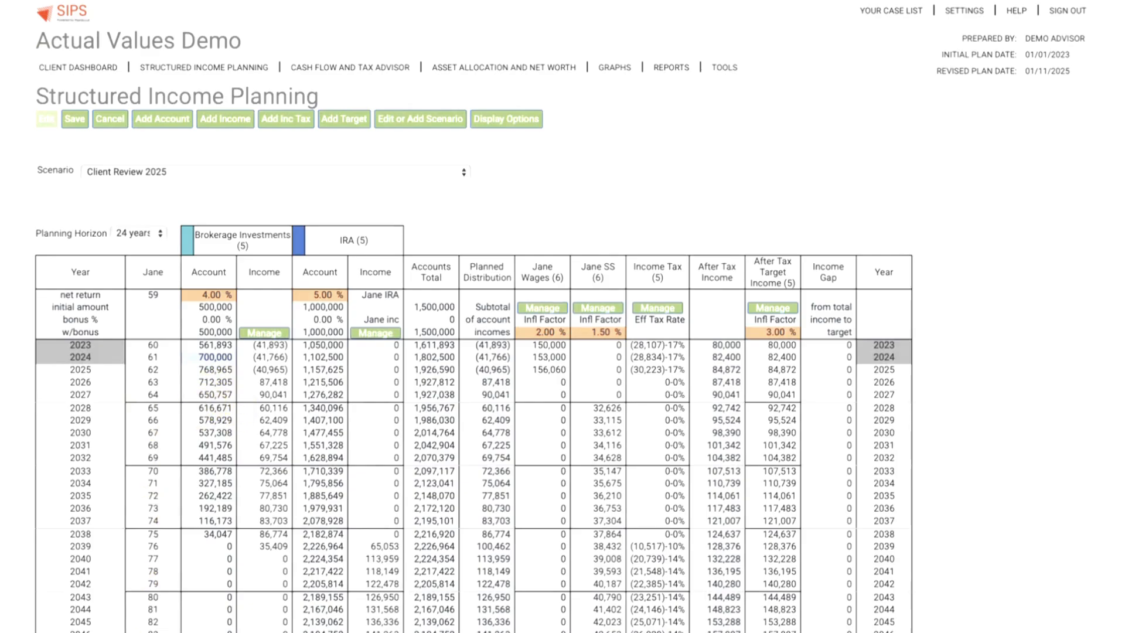
left_click_drag(94, 422, 189, 365)
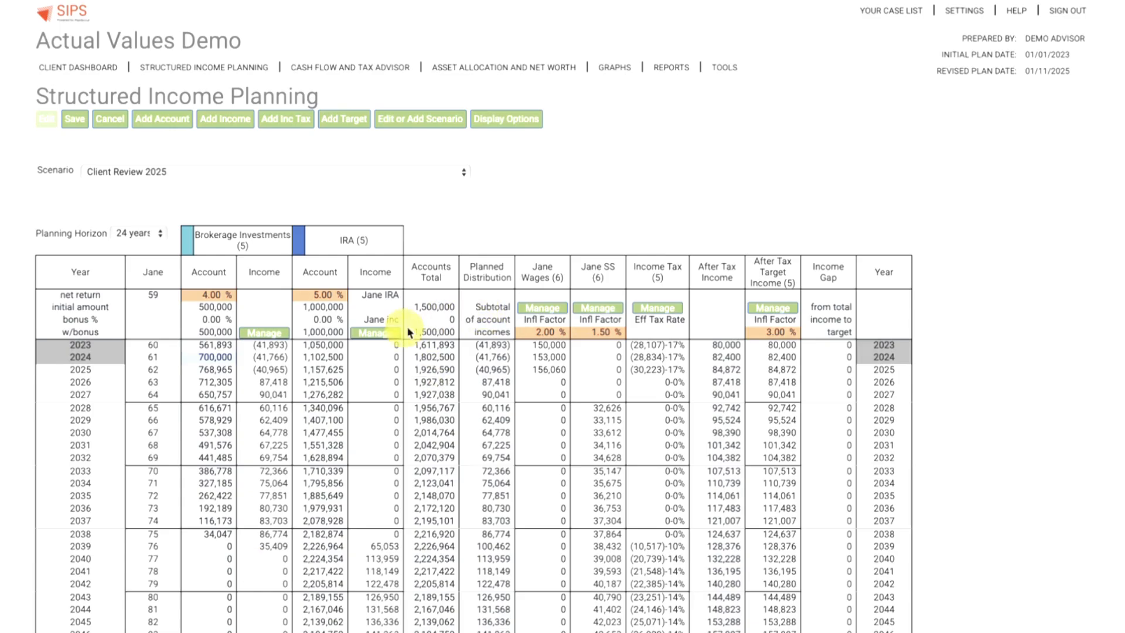
Enter an actual value override of 1400000 for year 2 of the IRA account and save the account.
left_click(379, 339)
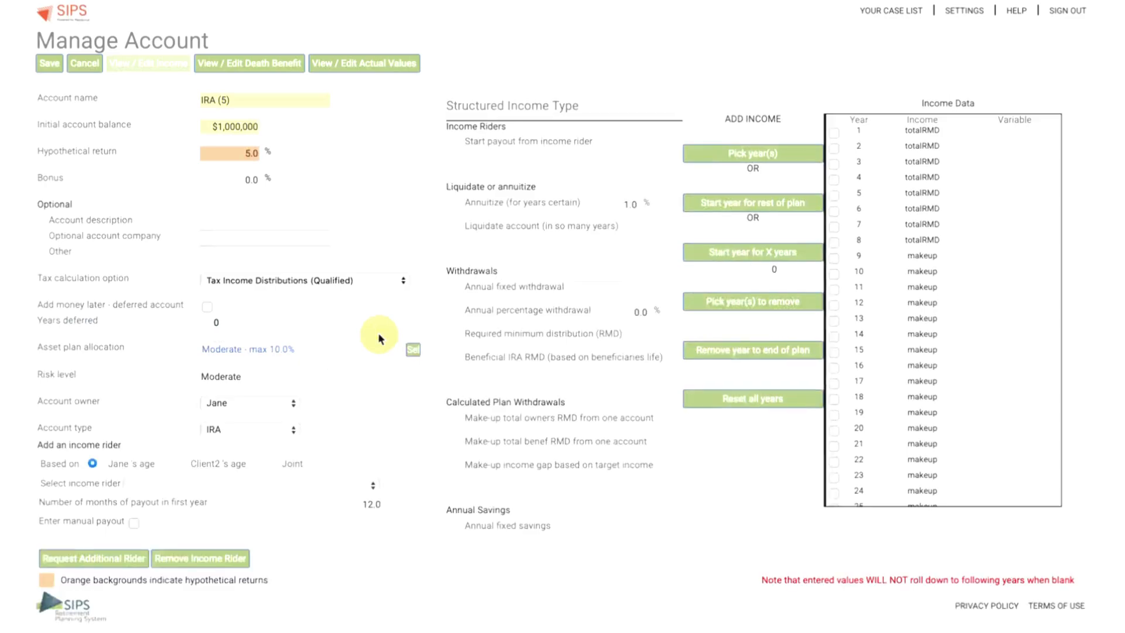
left_click(384, 63)
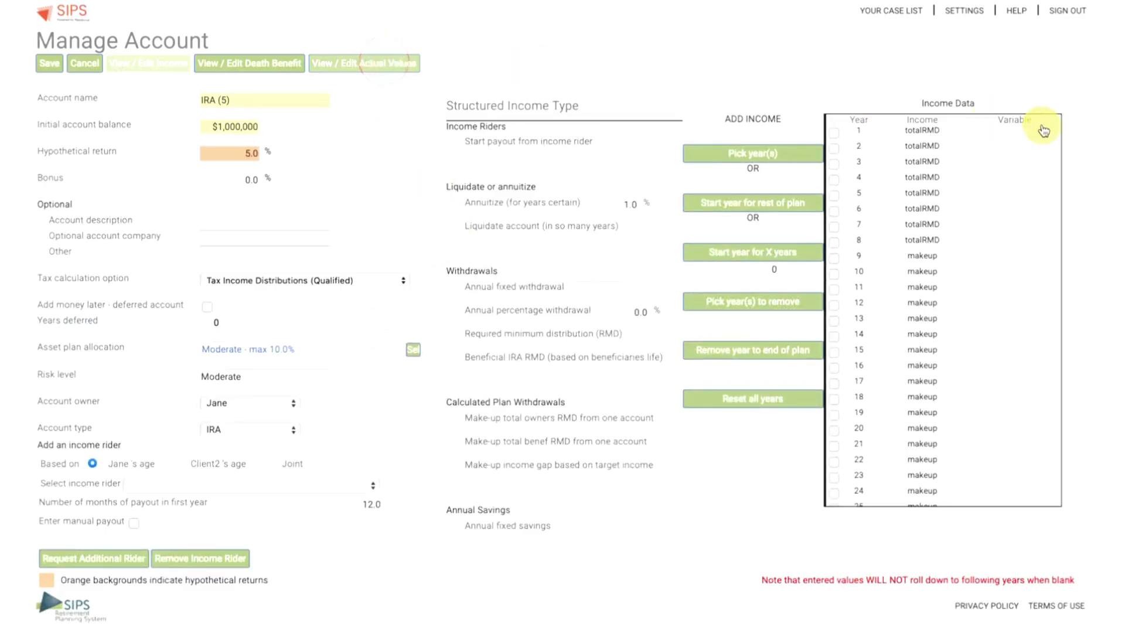
left_click(990, 152)
type("1")
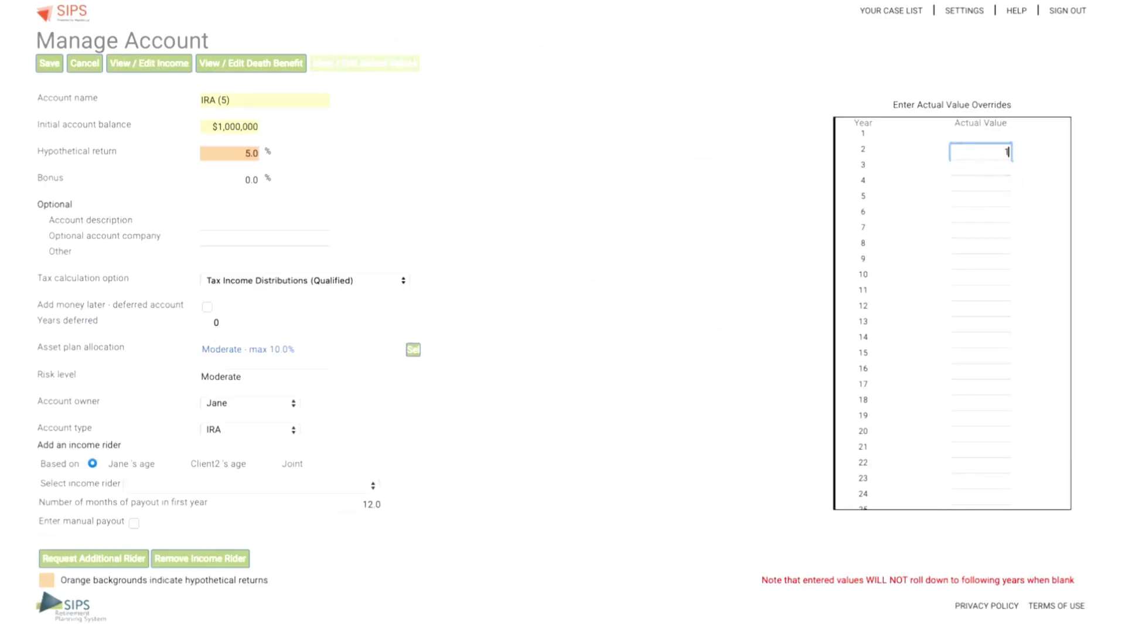
type("400000")
left_click(48, 63)
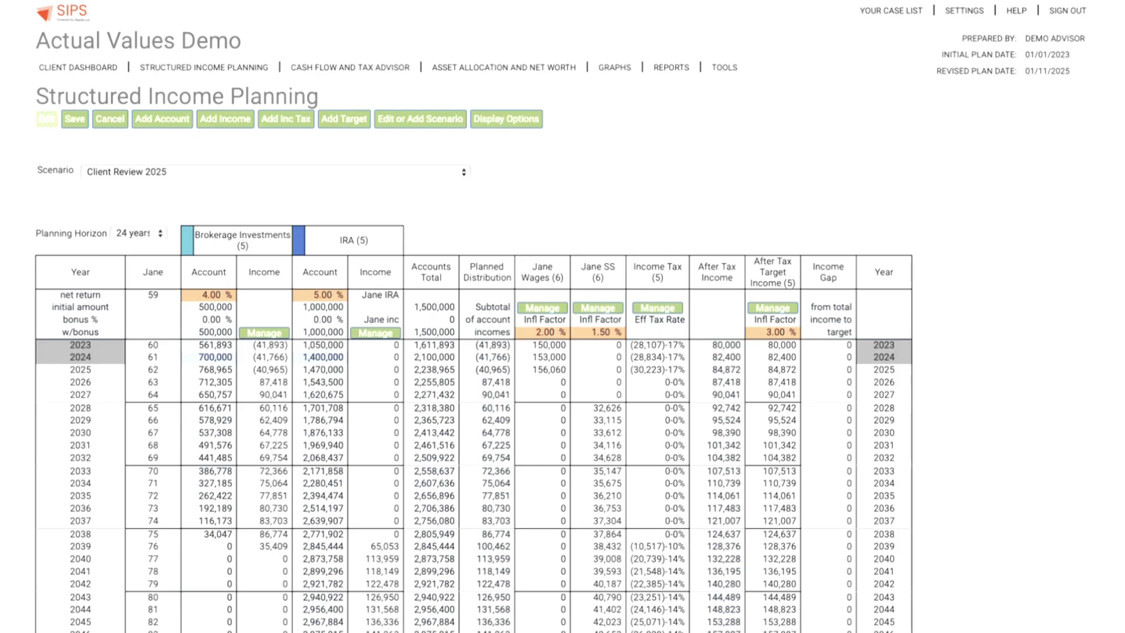
Display the RMD checks and set the IRA's income to make up the total owner's RMD from year 16 for the rest of the plan.
left_click(510, 120)
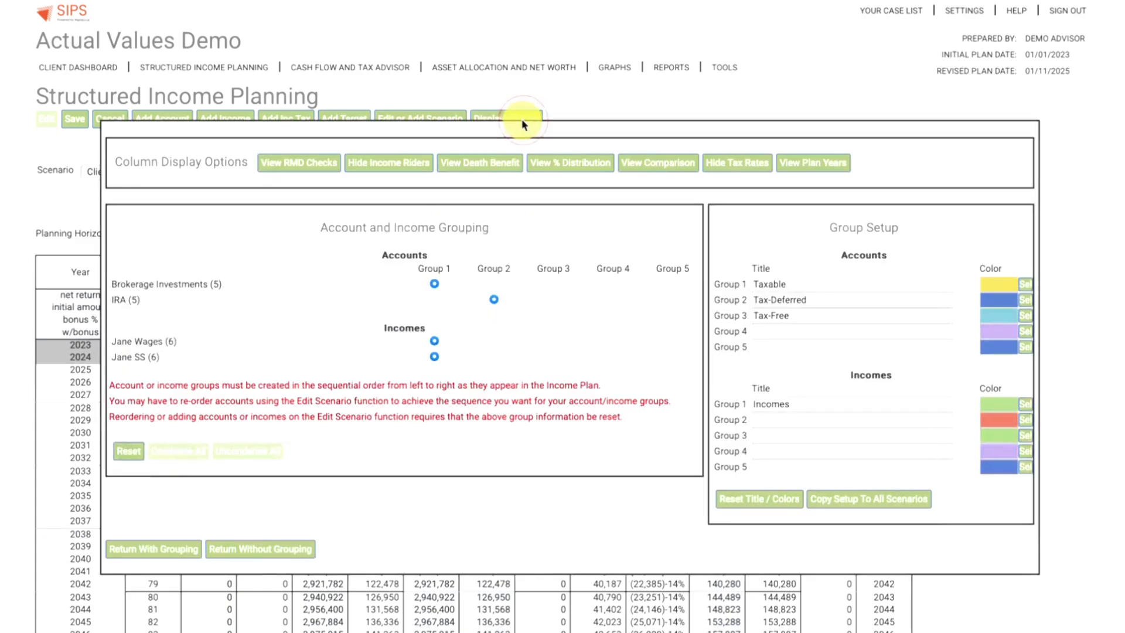
left_click(311, 163)
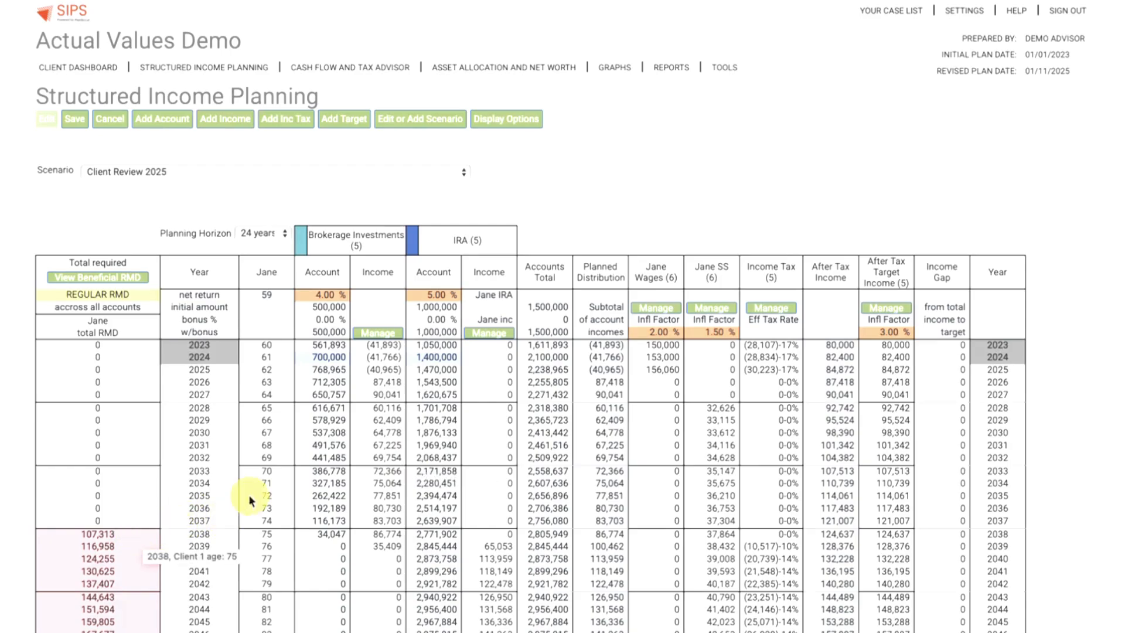
left_click(490, 333)
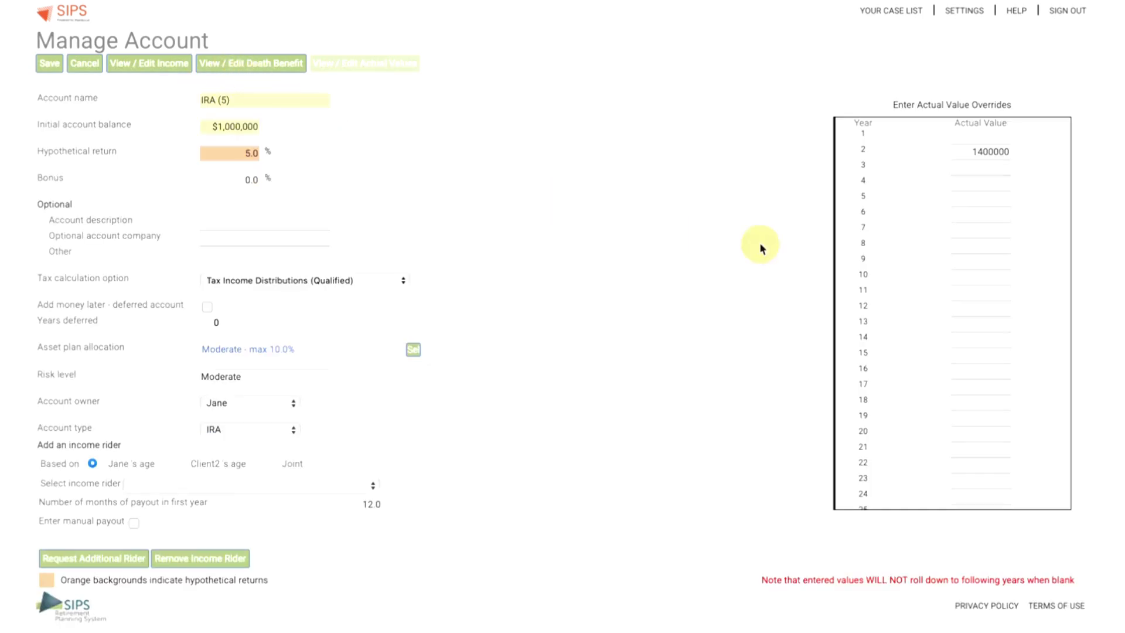
left_click(143, 76)
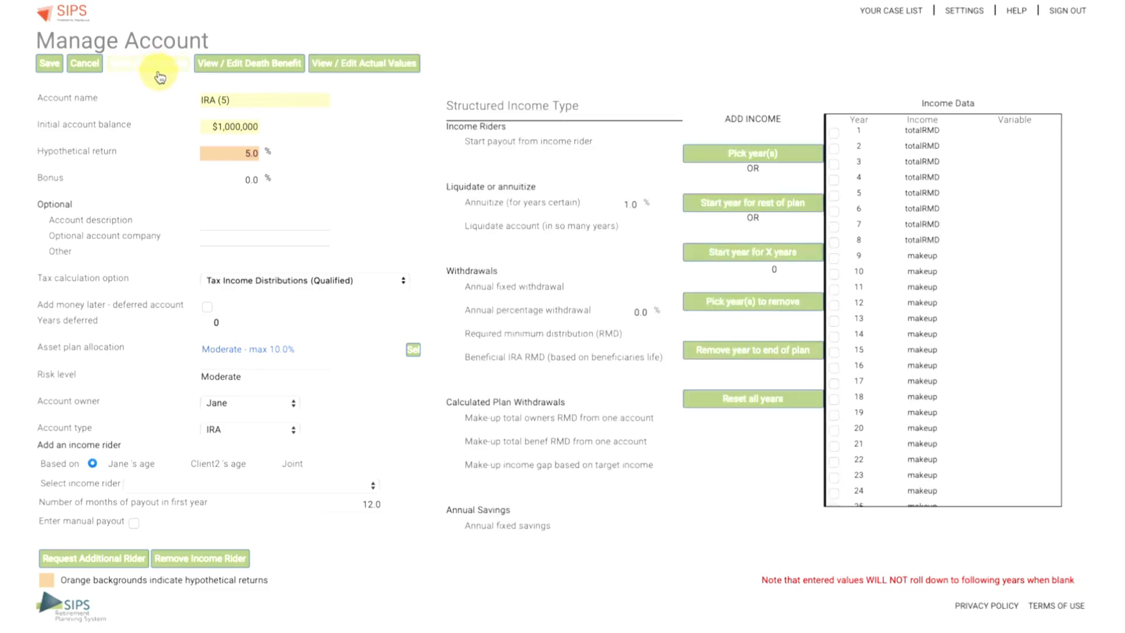
left_click(833, 368)
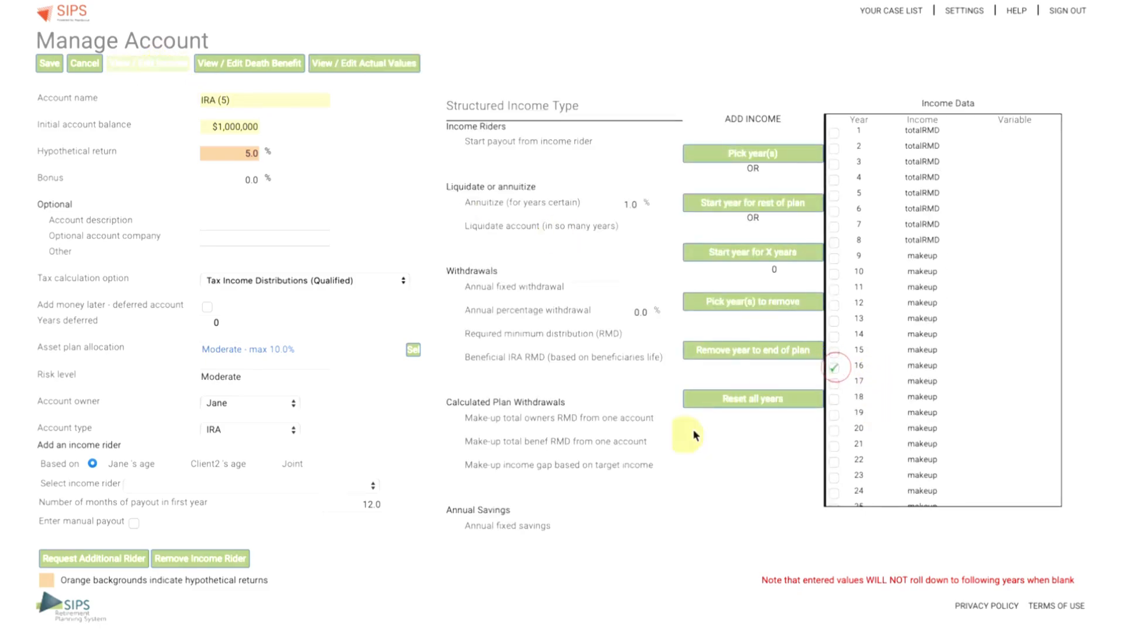
left_click(450, 419)
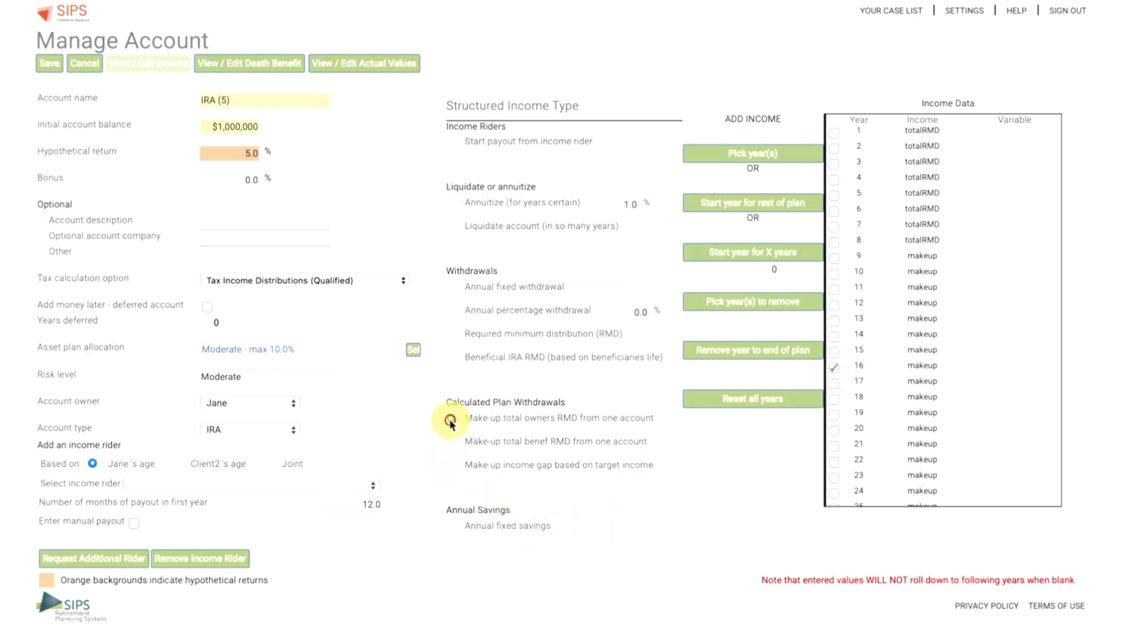
left_click(777, 203)
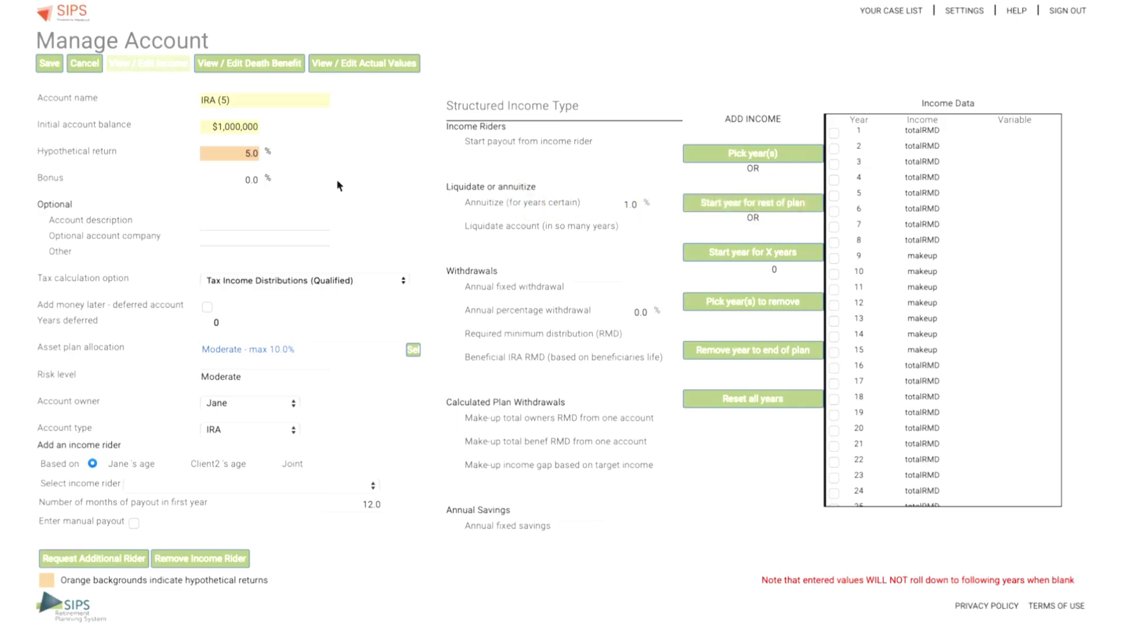
left_click(50, 71)
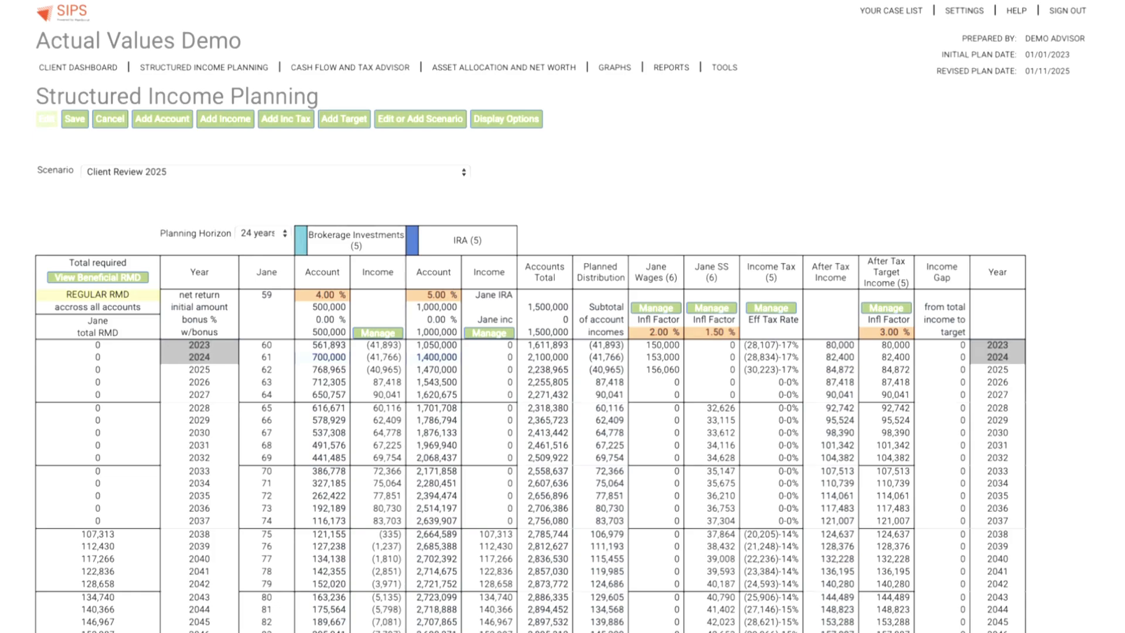
Compare the Original Plan 2023 and Client Review 2025 scenarios by switching between them, ending on Original Plan 2023.
left_click(396, 173)
left_click(388, 186)
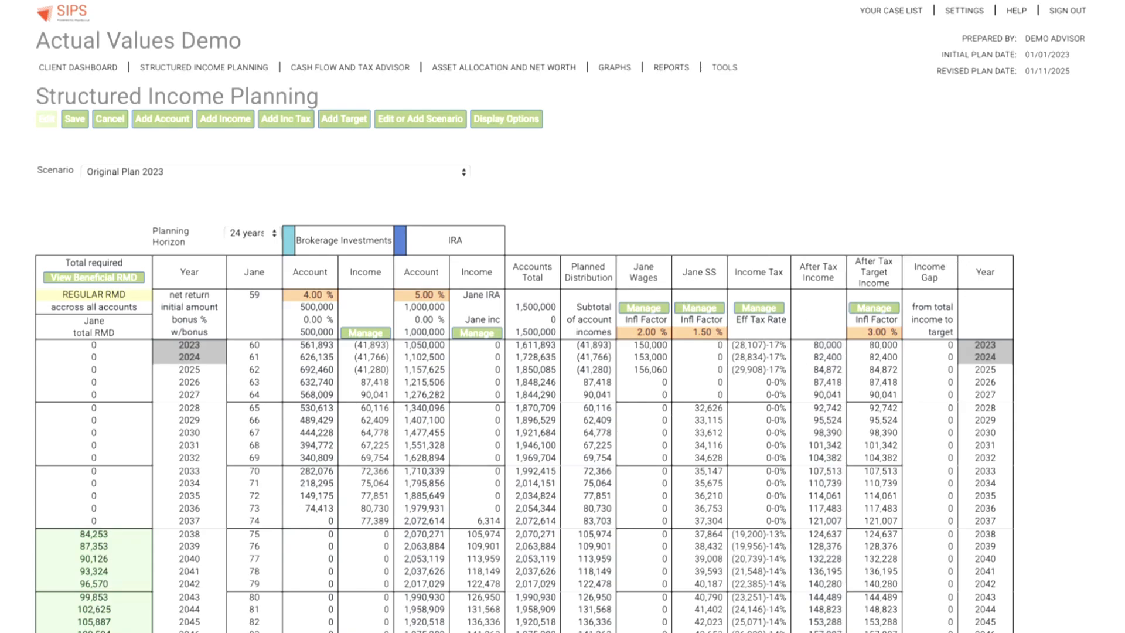
left_click(406, 175)
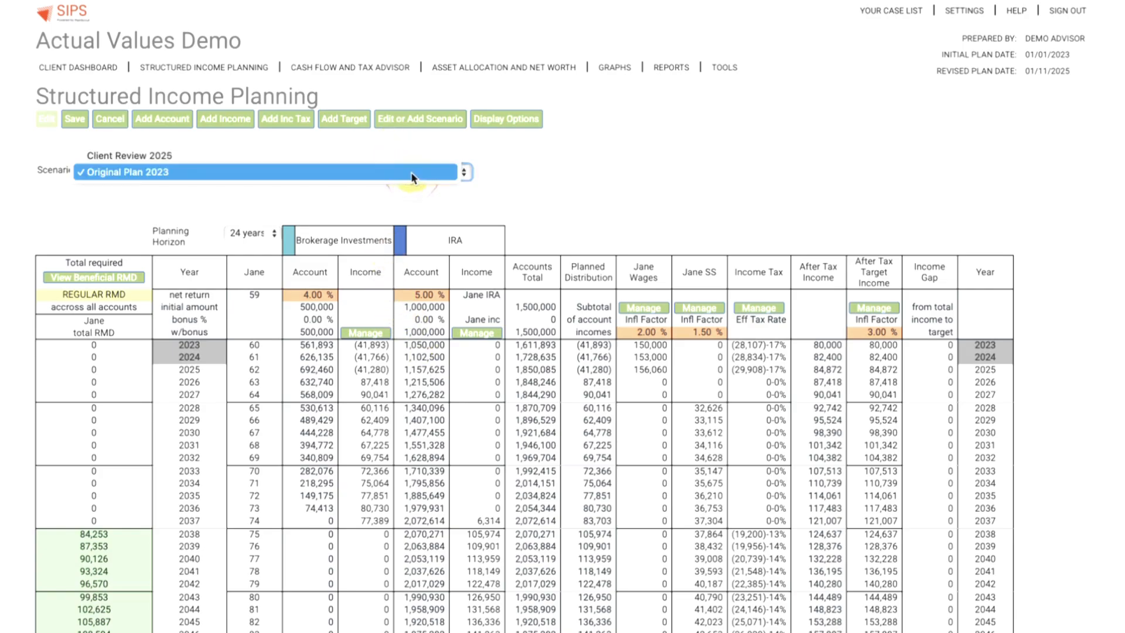
left_click(415, 162)
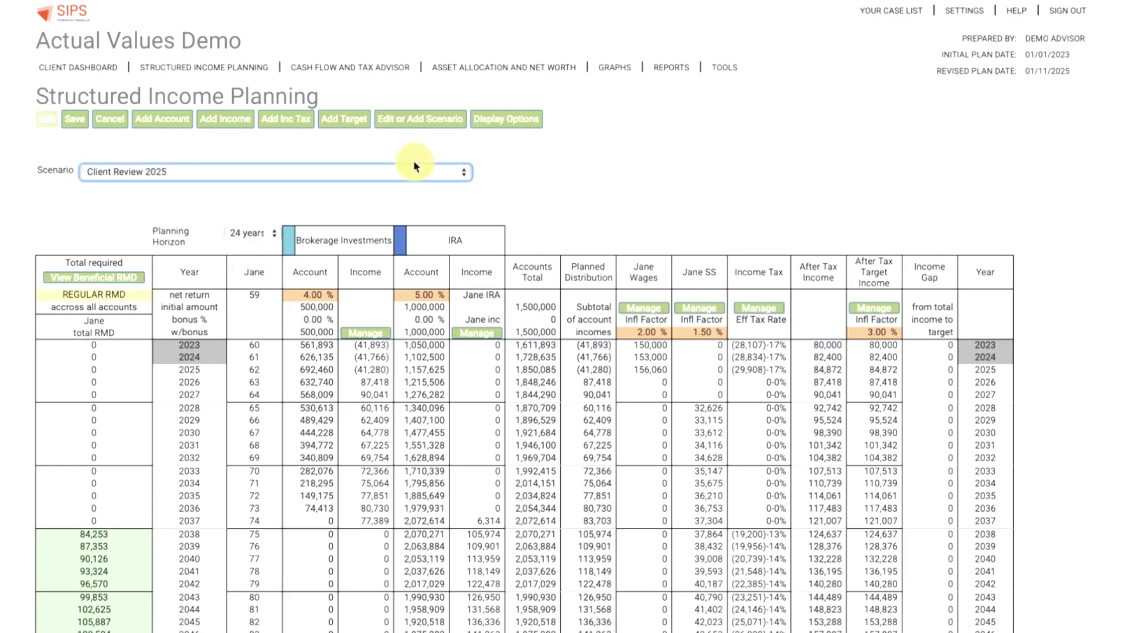
left_click(417, 174)
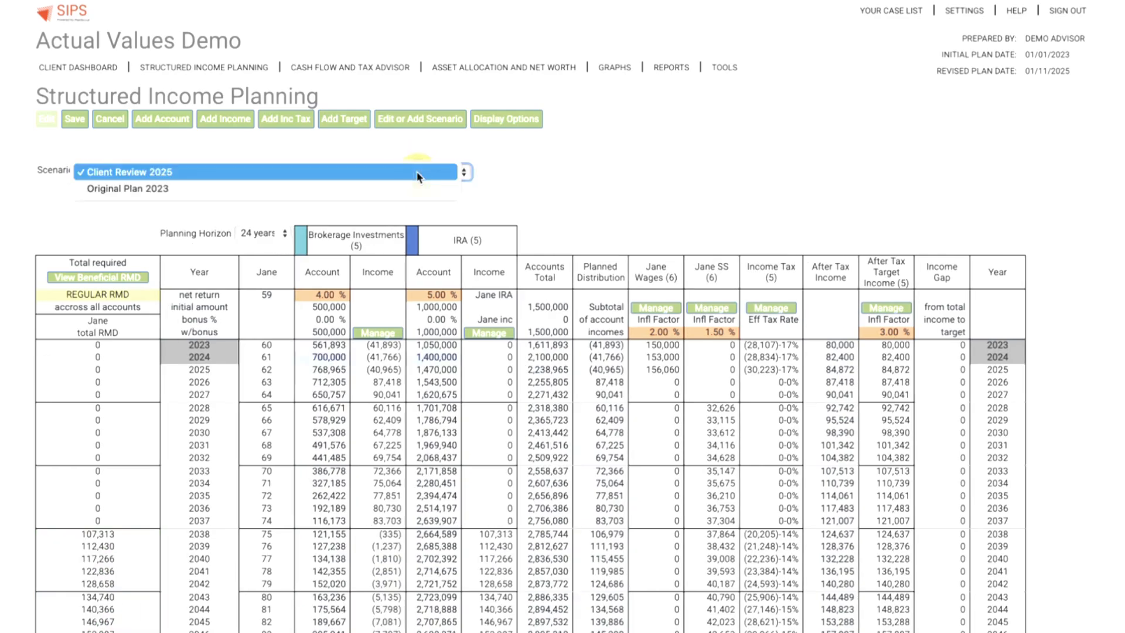
left_click(415, 186)
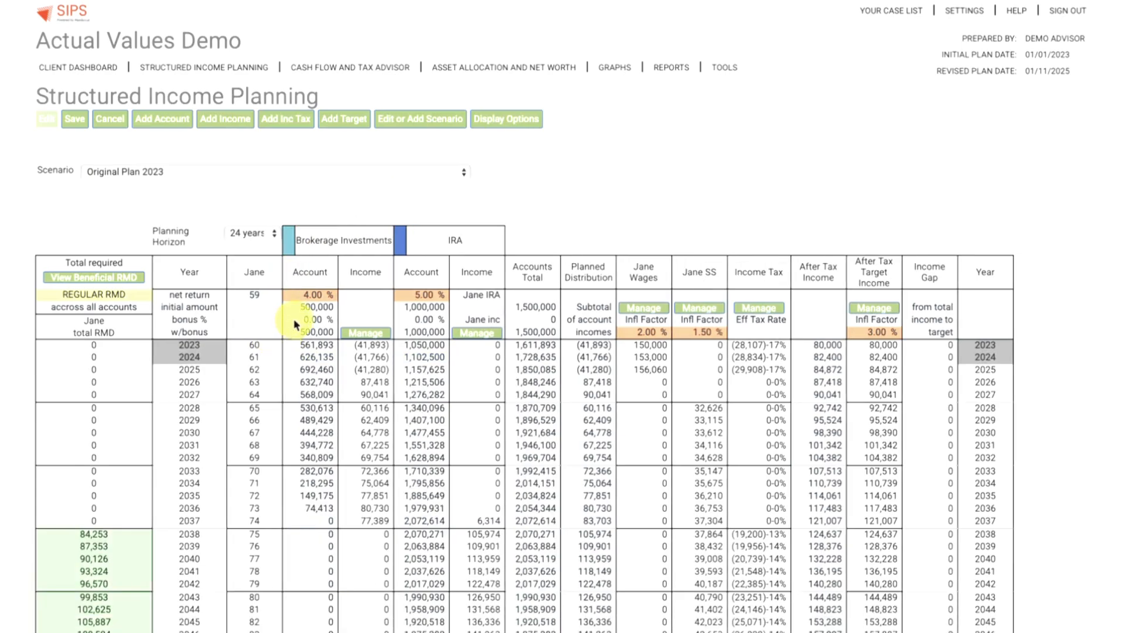
Hide the RMD checks in the Original Plan 2023 scenario and return to the plan with account and income grouping.
left_click(518, 121)
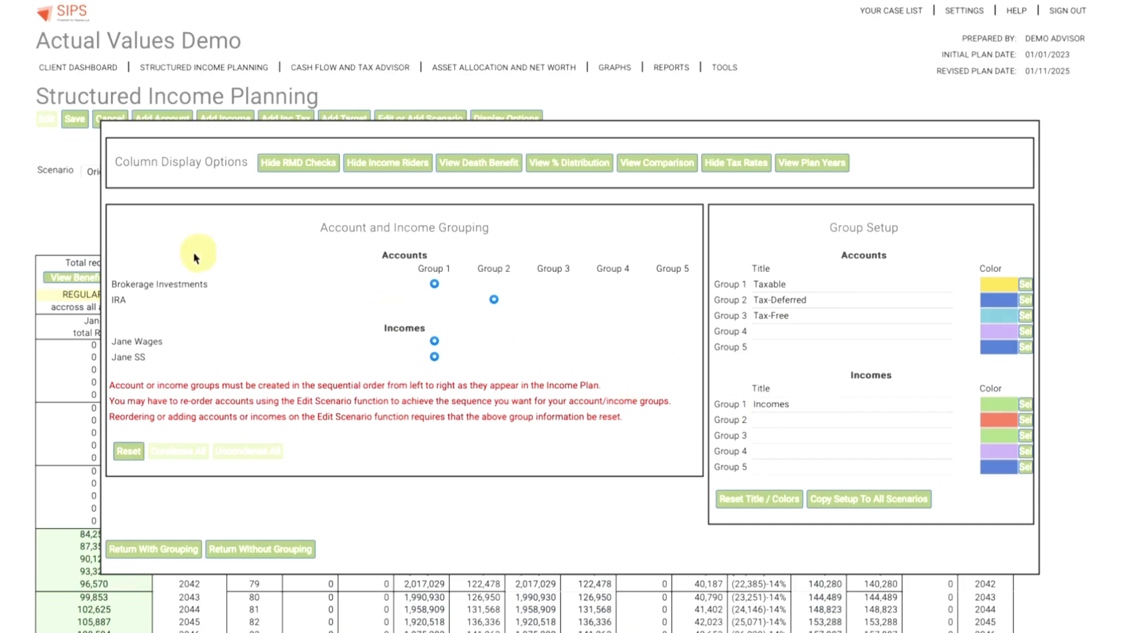
left_click(320, 170)
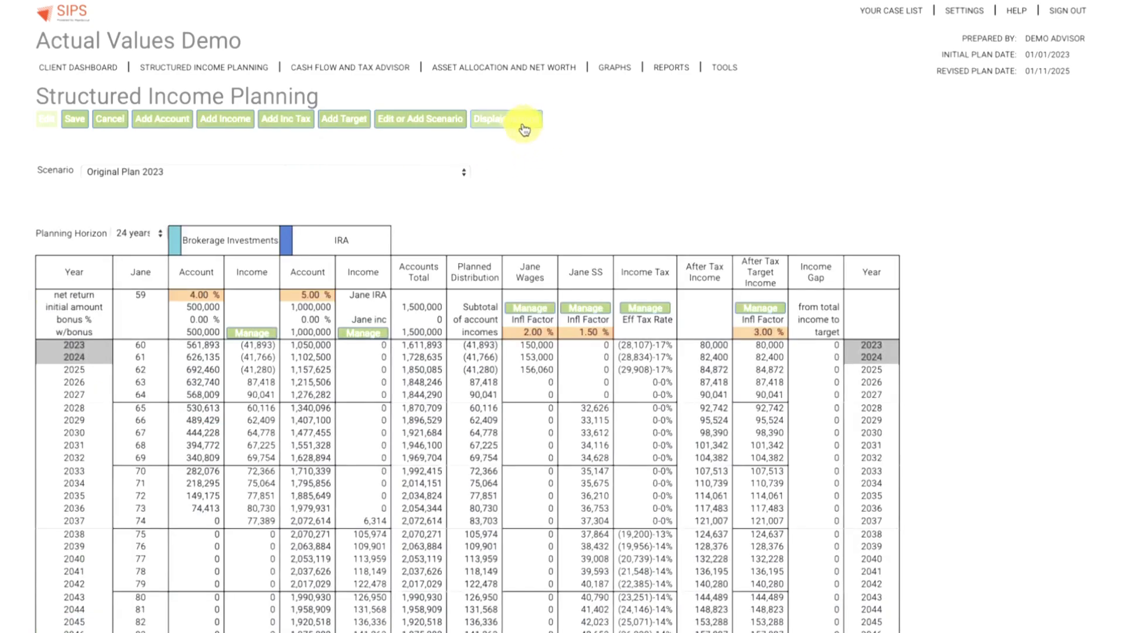
left_click(515, 120)
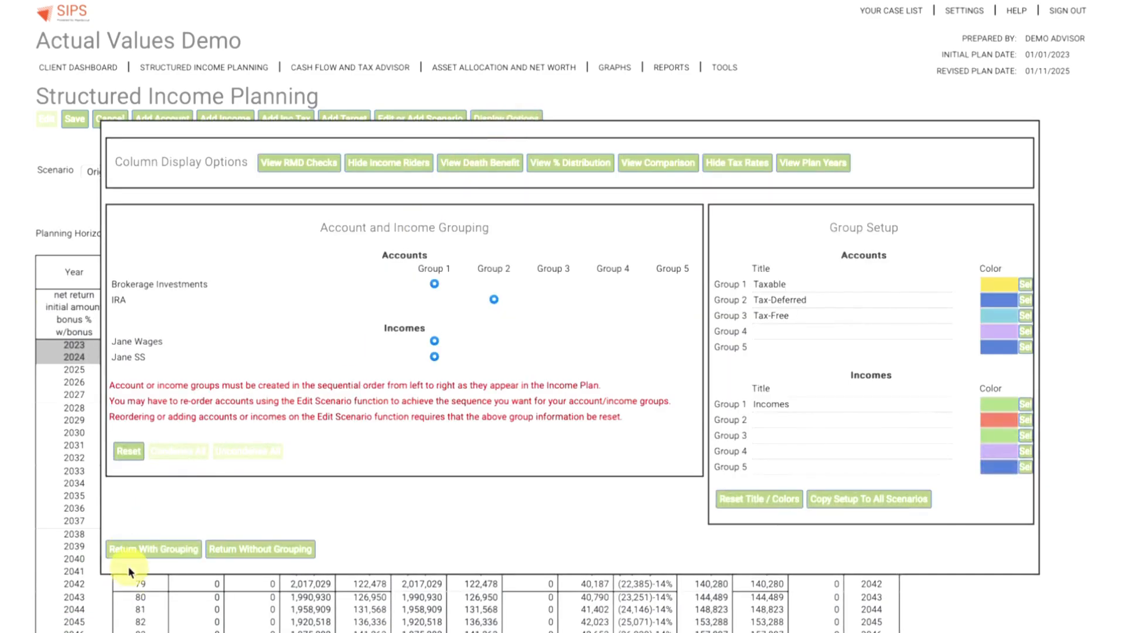
left_click(159, 551)
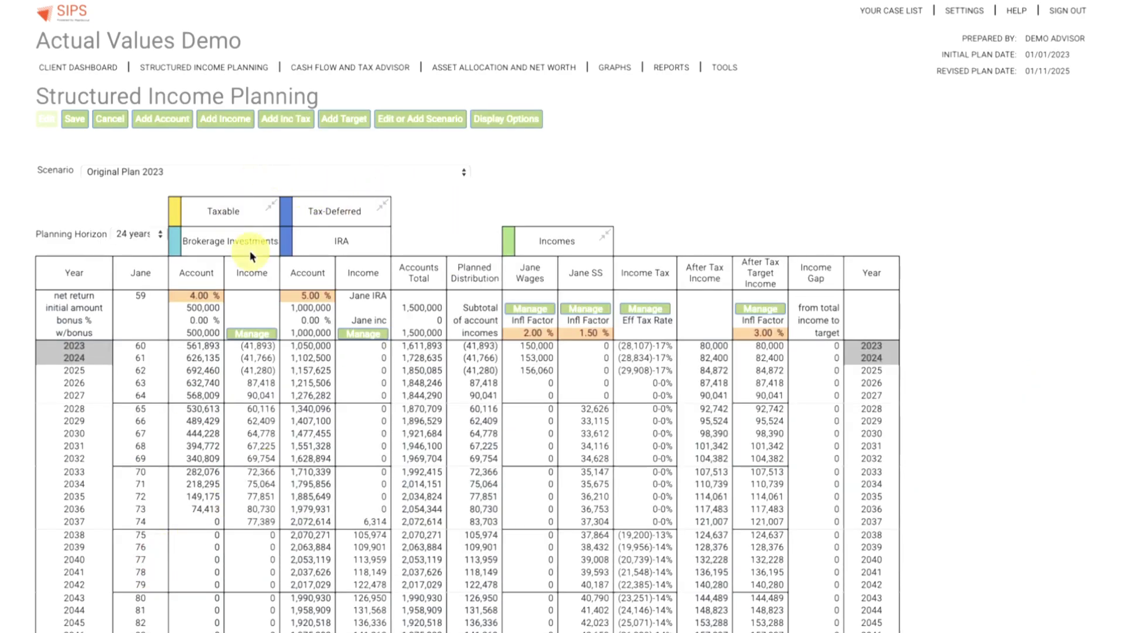